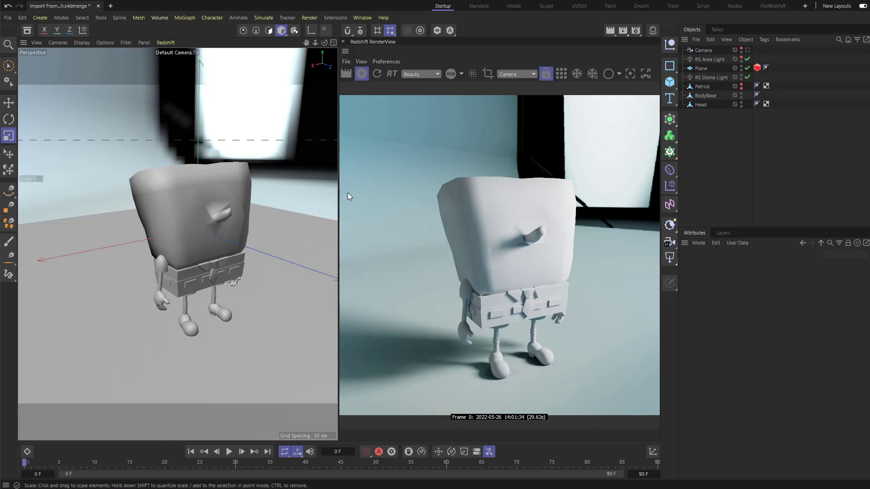
Step: Dock the Material Manager beside the RenderView and delete the three unused materials
left_click(361, 17)
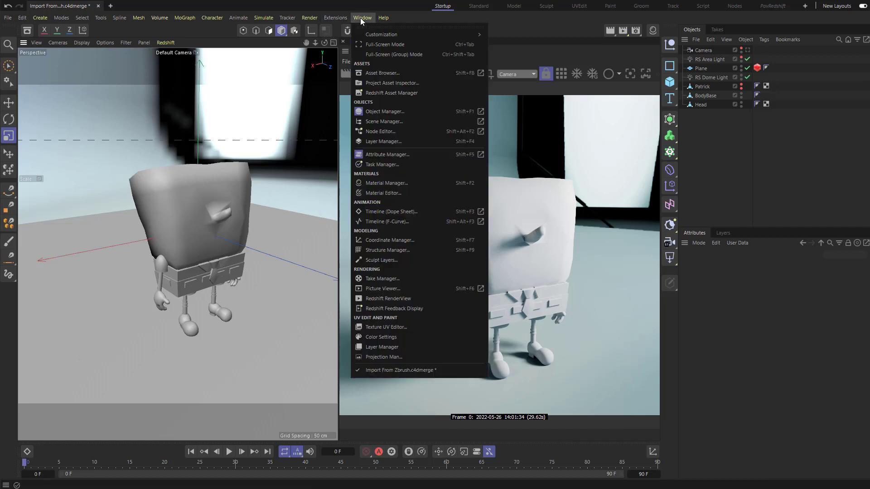
left_click(385, 183)
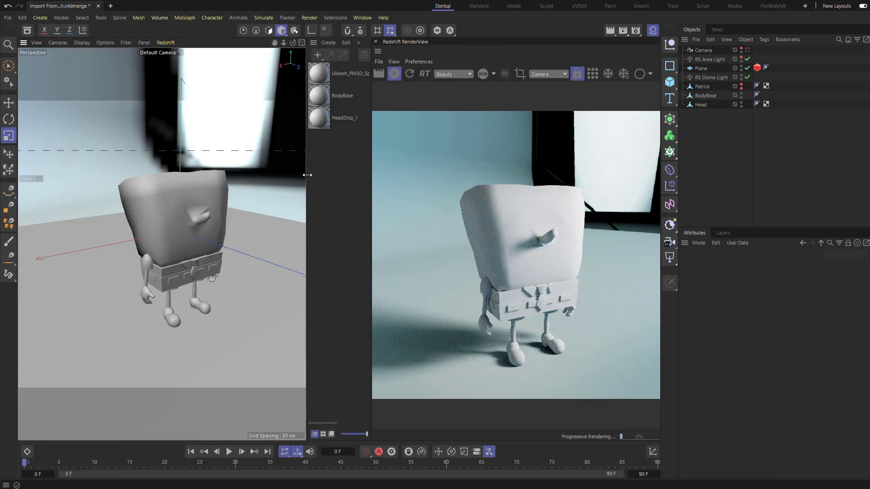
left_click_drag(306, 175, 341, 186)
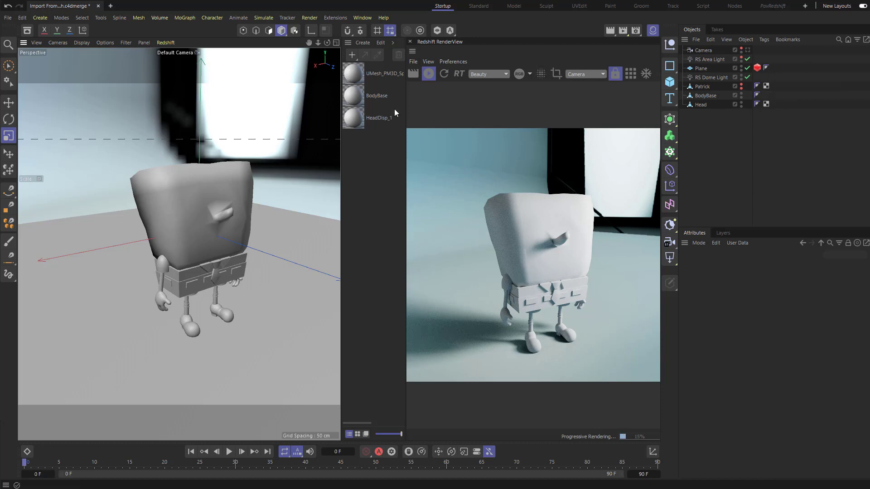
right_click(382, 76)
left_click(423, 311)
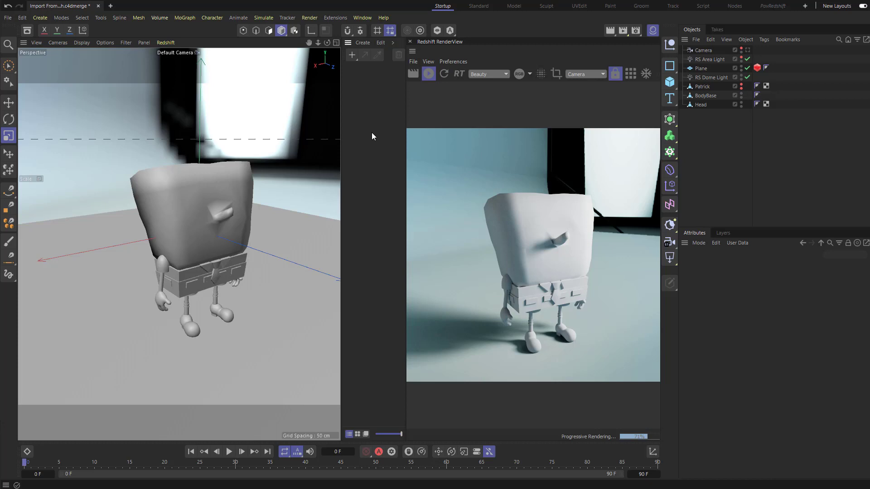
Step: Create a new RS Material and drag it onto the Head object
left_click(352, 54)
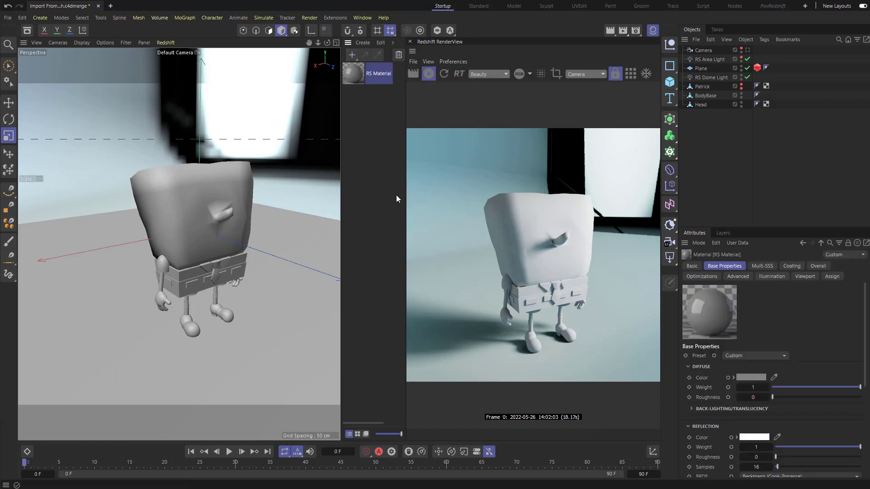
left_click(352, 54)
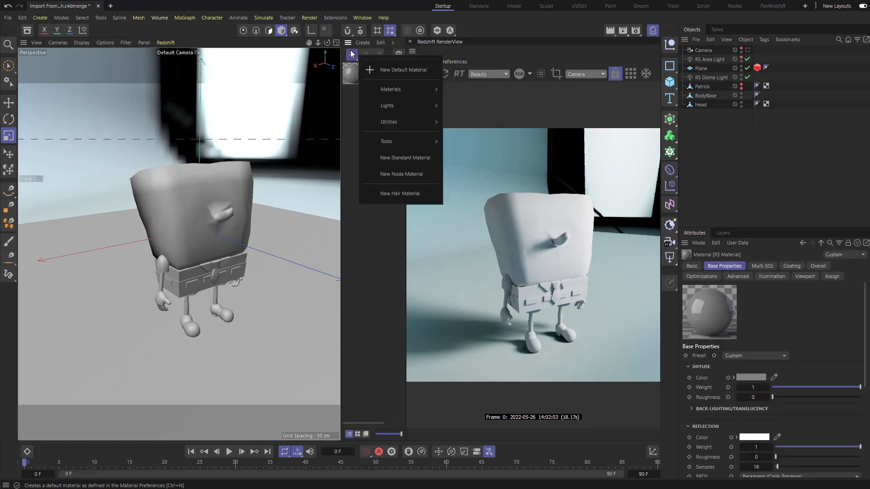
mouse_move(396, 87)
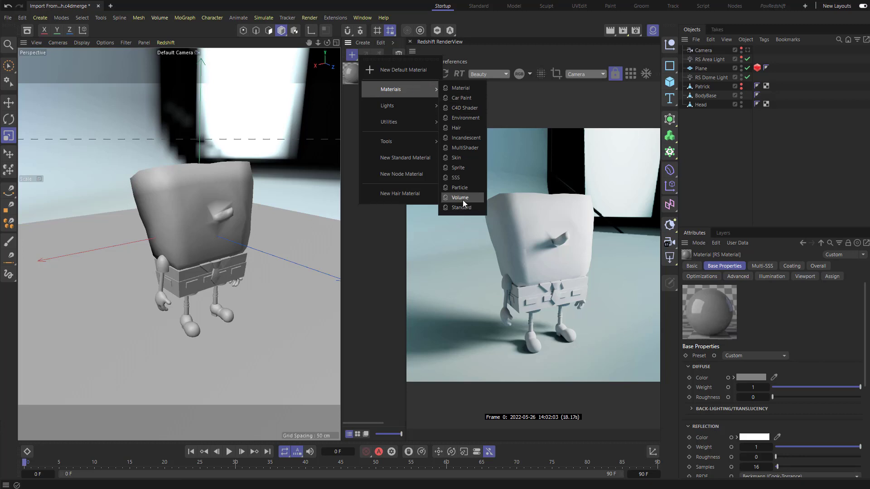
left_click(347, 75)
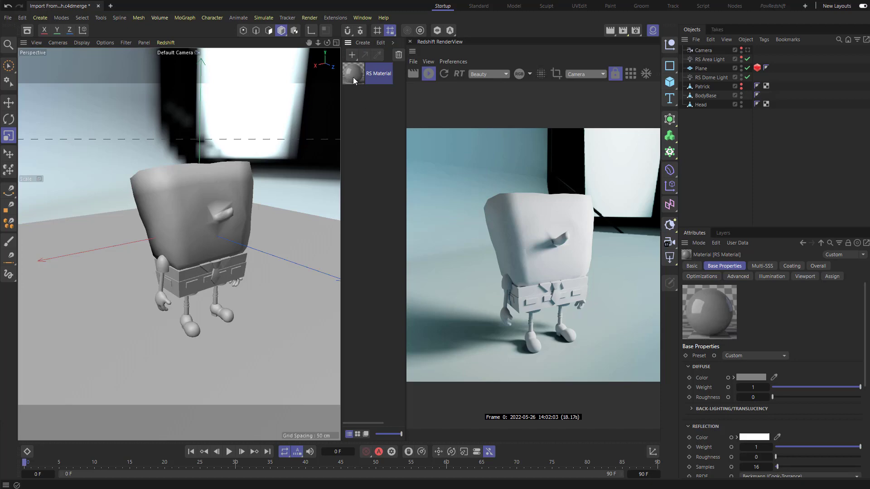
left_click_drag(354, 79, 208, 189)
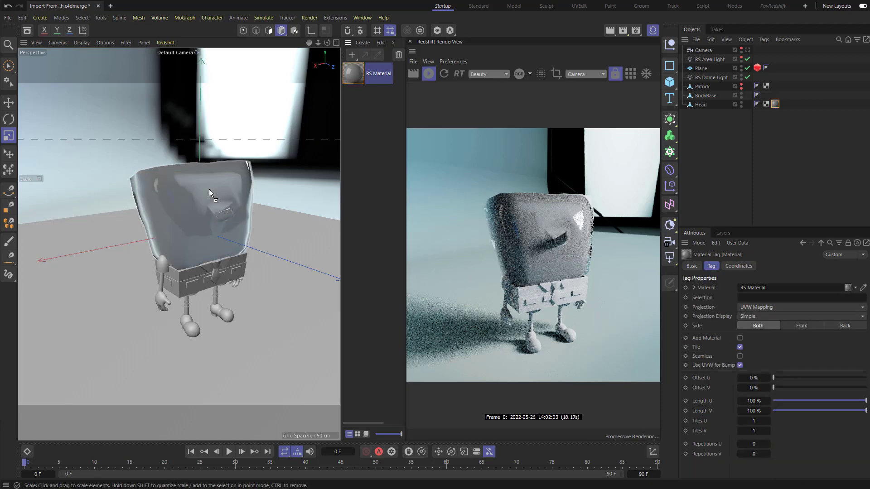
Step: Set the RS Material's Reflection Roughness to 0.518 in Base Properties
left_click(350, 79)
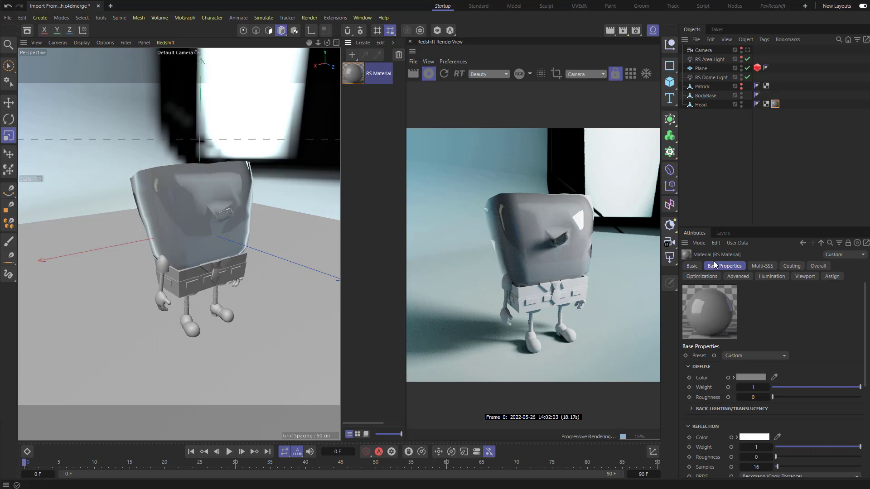
scroll(703, 349, "down", 3)
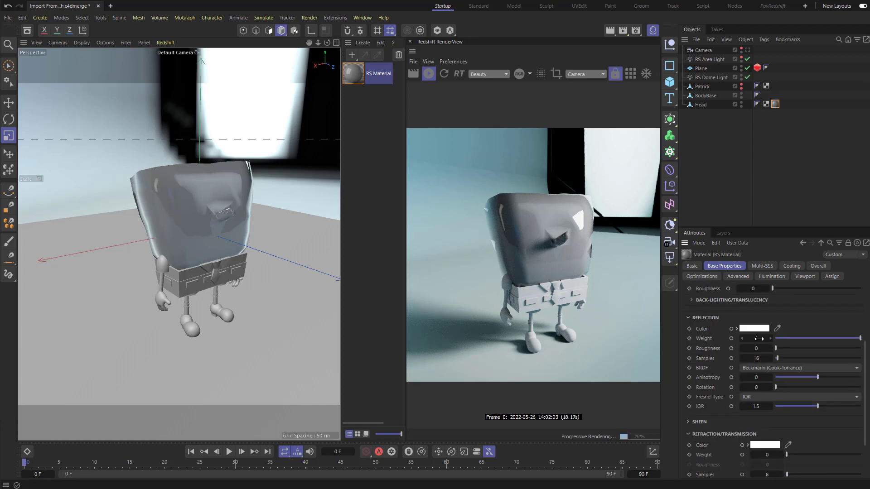
left_click(811, 348)
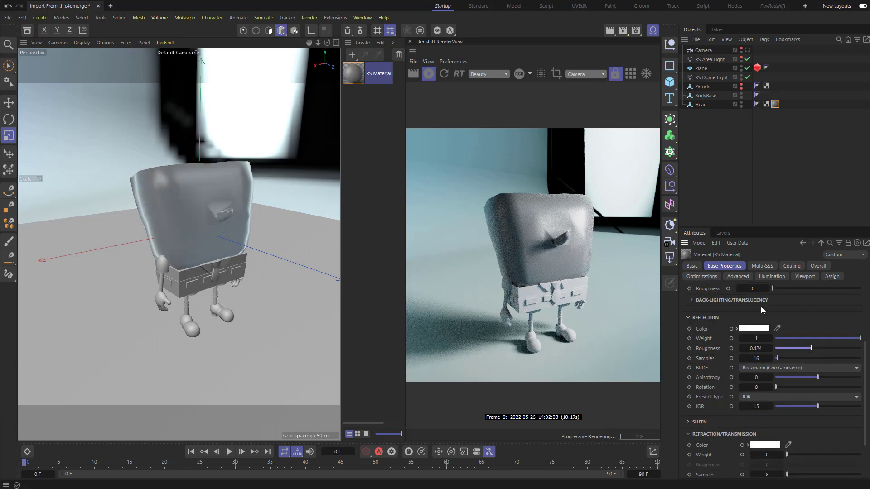
left_click(819, 348)
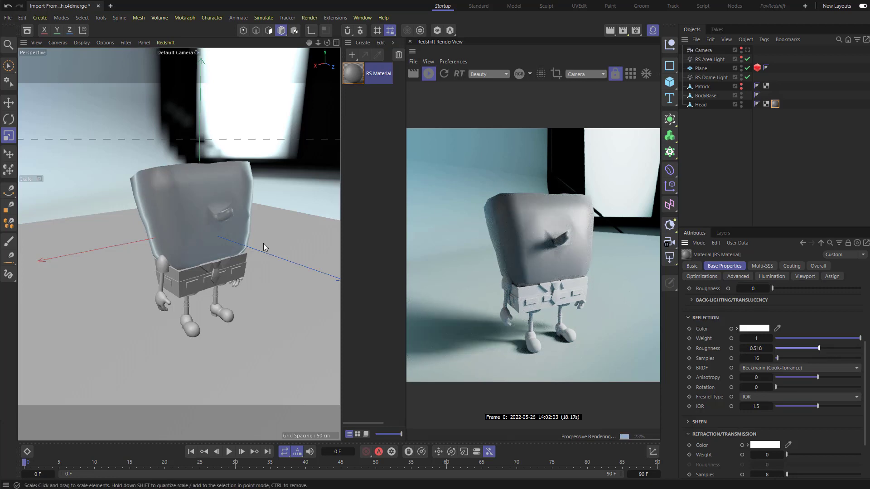
Step: Open the RS Material's Node Editor from its Material Editor, then close the Material Editor
double_click(355, 74)
left_click_drag(379, 66, 283, 66)
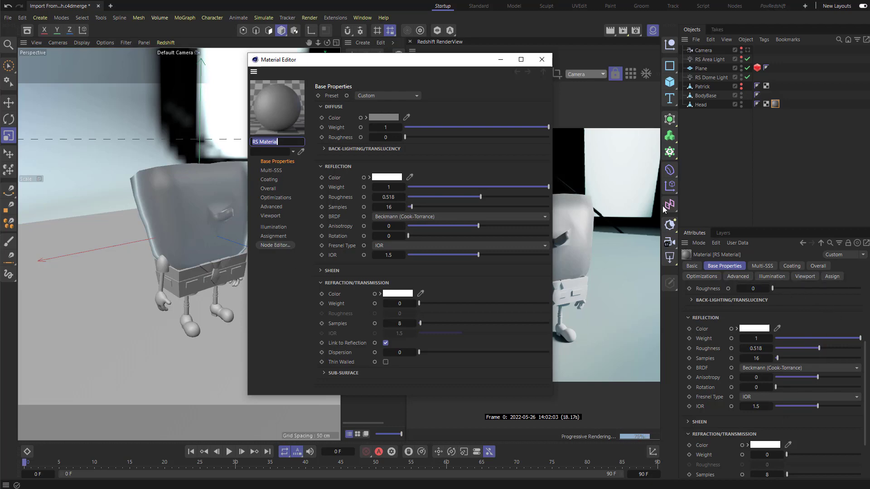
left_click(276, 245)
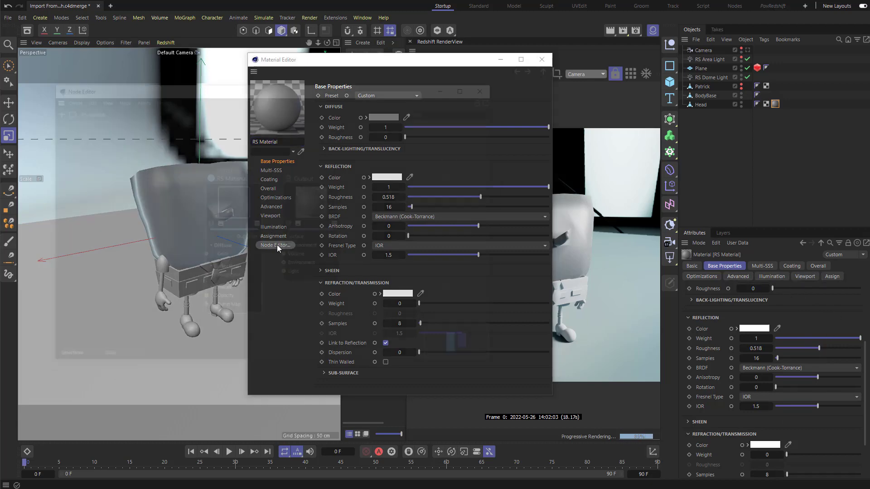
left_click(541, 59)
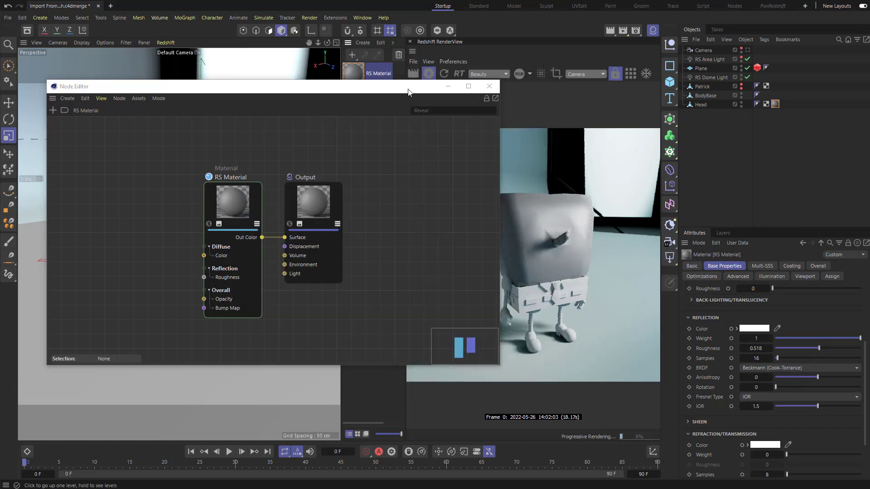
Step: Position the Node Editor beside the RenderView with the head and nodes framed
left_click_drag(407, 92, 585, 210)
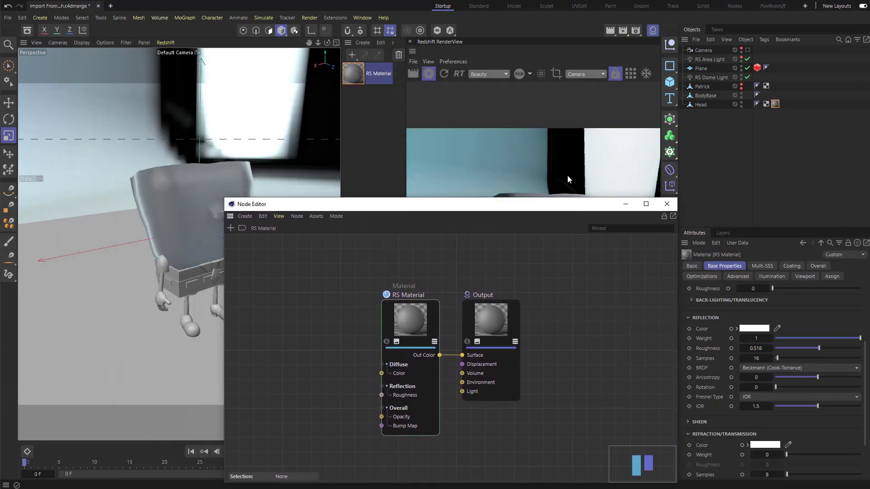
left_click(569, 106)
scroll(570, 132, "down", 3)
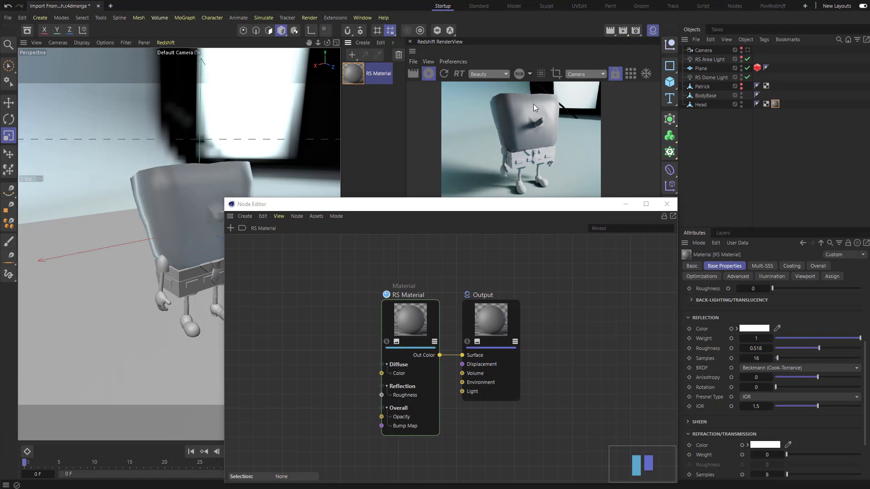
scroll(534, 105, "up", 3)
left_click_drag(539, 123, 580, 113)
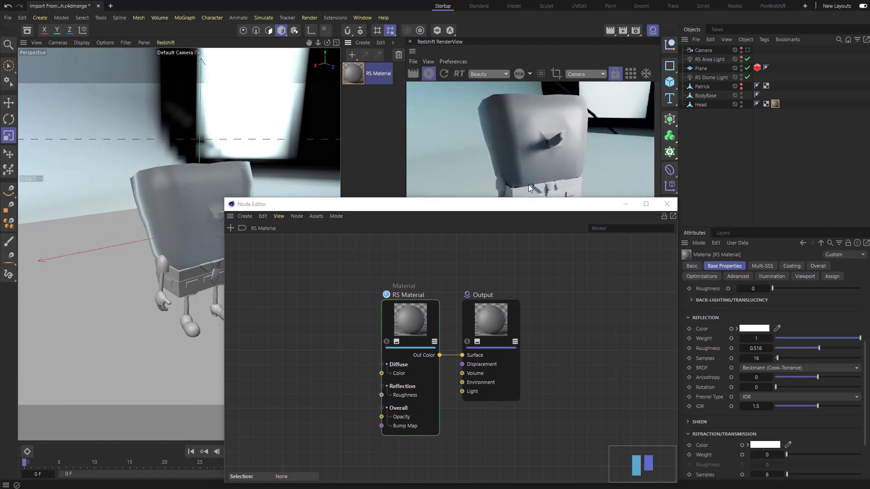
mouse_move(509, 204)
left_mouse_down()
mouse_move(502, 202)
mouse_move(511, 208)
left_mouse_up()
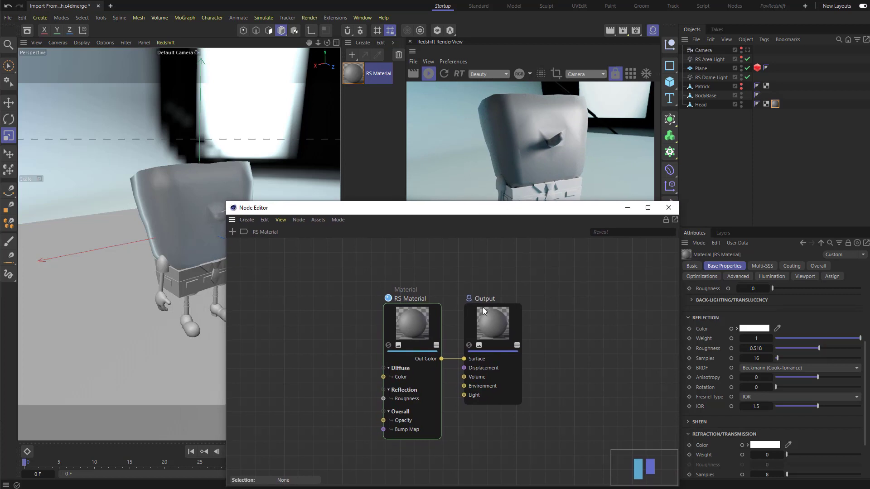
middle_click_drag(433, 275, 520, 257)
middle_click_drag(401, 318, 380, 317)
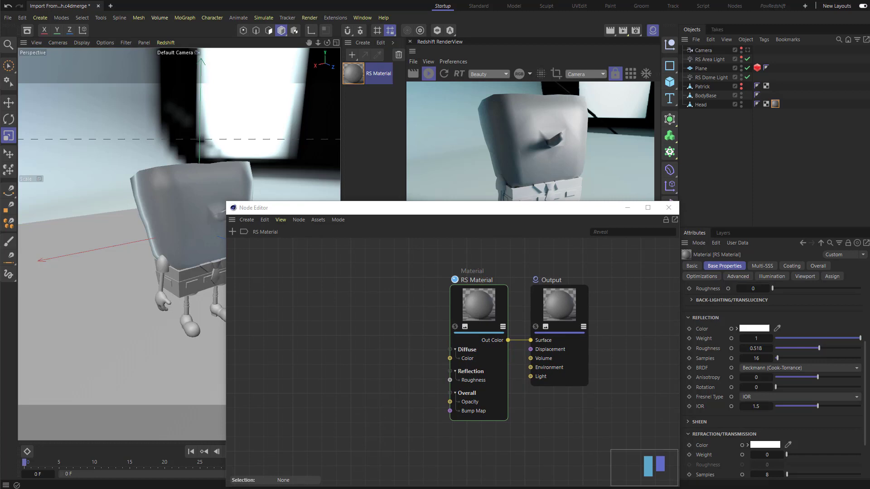
Step: Add HeadDisp_1-DM_u0_v0 and HeadColor texture nodes, placing HeadColor above the displacement texture
left_click_drag(431, 347, 325, 335)
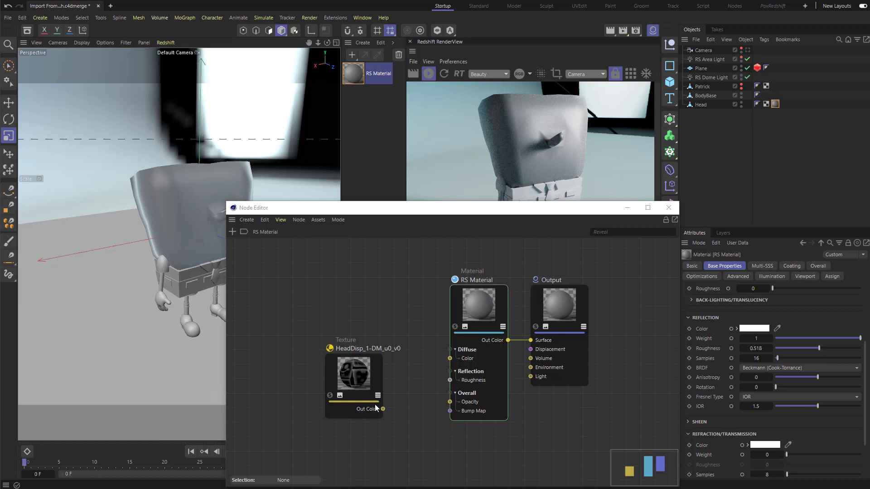
left_click_drag(869, 363, 336, 292)
left_click_drag(368, 338, 357, 290)
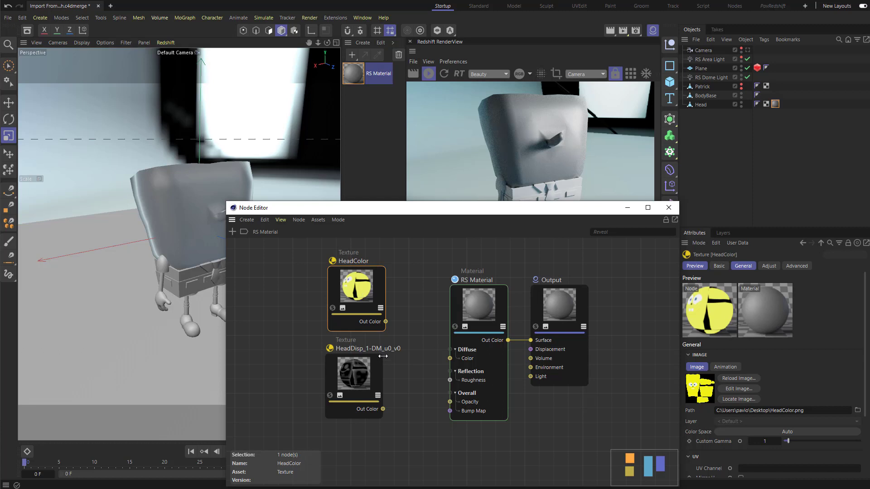
left_click(292, 316)
Step: Remove the extra empty Texture node added via the 'texture' search
key("shift+c")
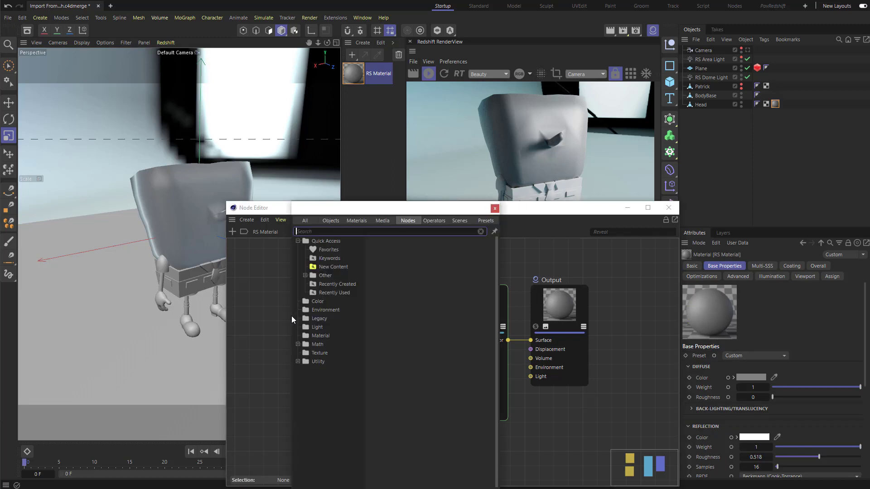
type("texture")
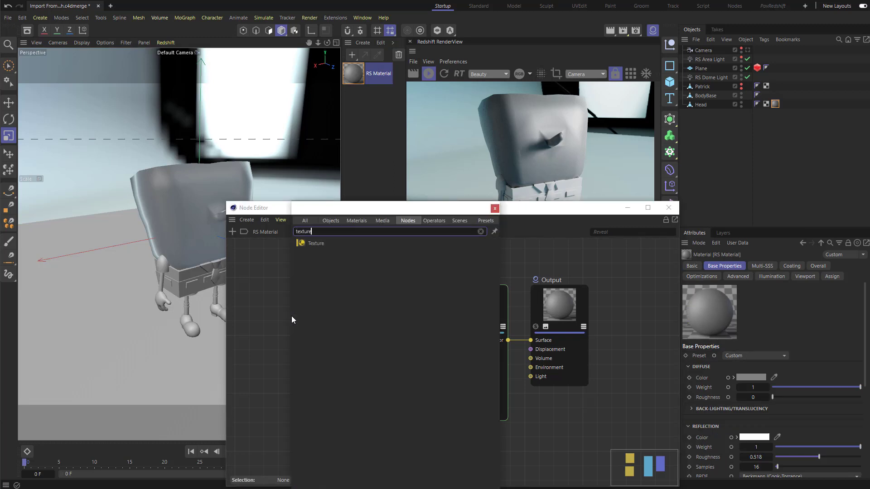
left_click_drag(309, 244, 242, 309)
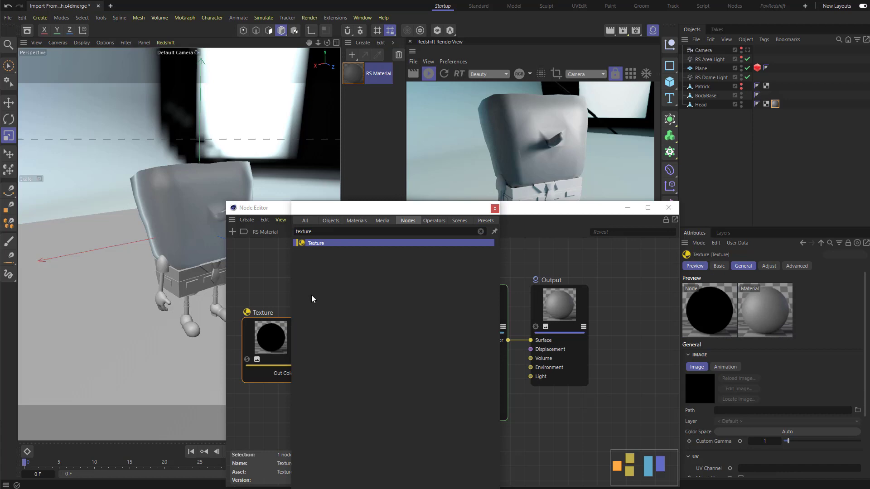
left_click(495, 208)
left_click_drag(267, 338, 268, 312)
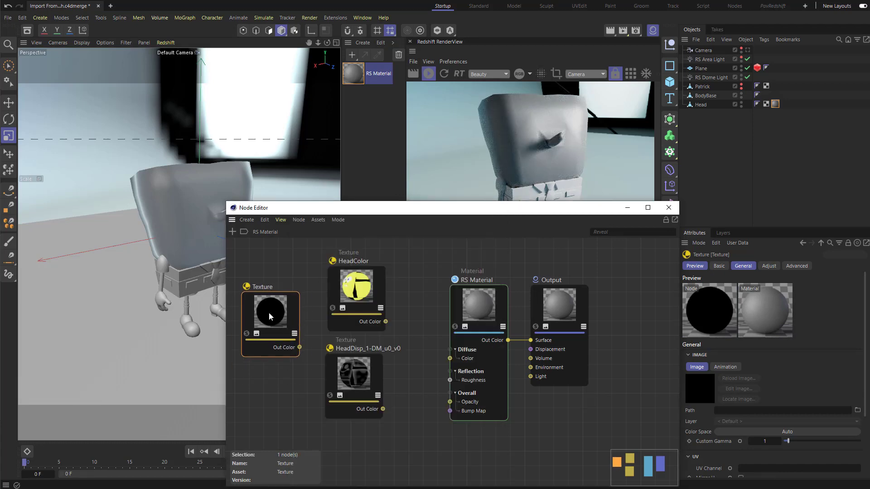
key("Delete")
mouse_move(360, 290)
left_mouse_down()
mouse_move(360, 276)
mouse_move(367, 279)
left_mouse_up()
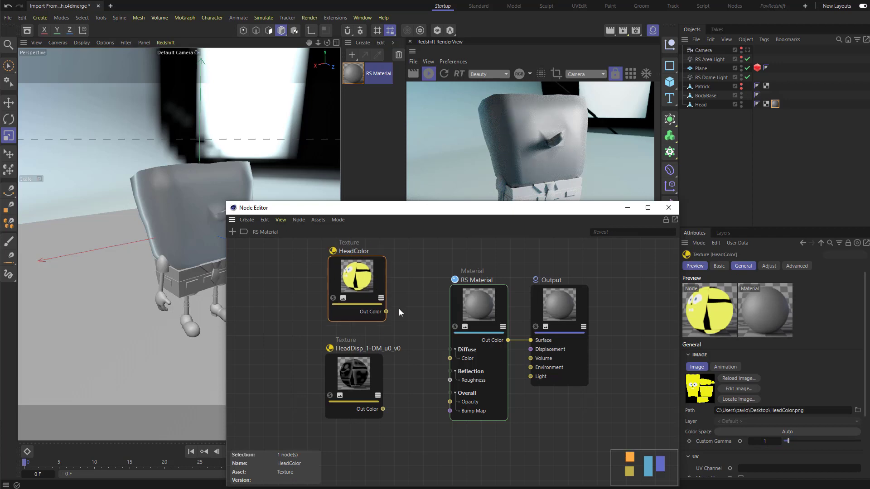
Step: Wire HeadColor's Out Color into RS Material Diffuse Color and rearrange the RS Material, Output and HeadDisp nodes
left_click_drag(387, 311, 450, 359)
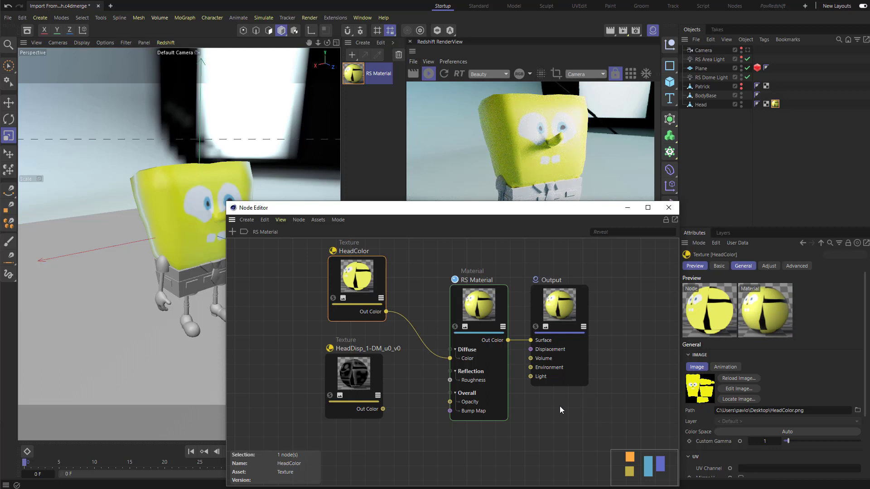
middle_click_drag(558, 420, 520, 413)
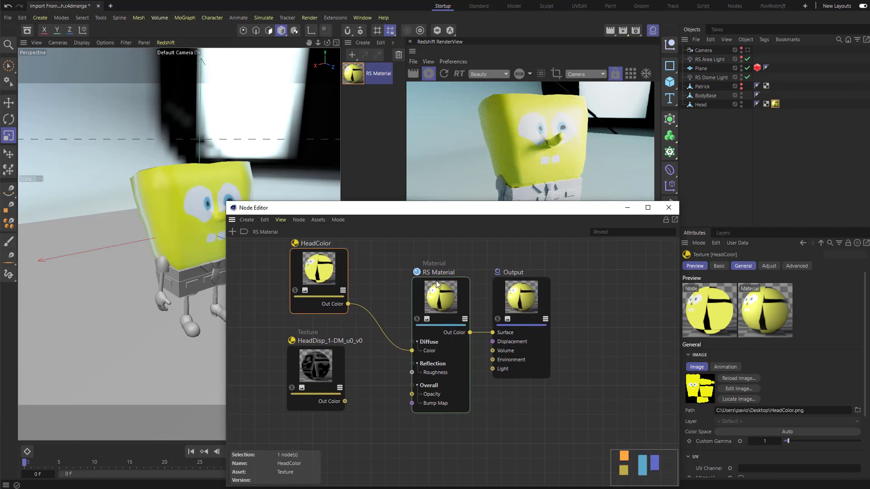
mouse_move(449, 347)
left_mouse_down()
mouse_move(439, 340)
mouse_move(447, 334)
left_mouse_up()
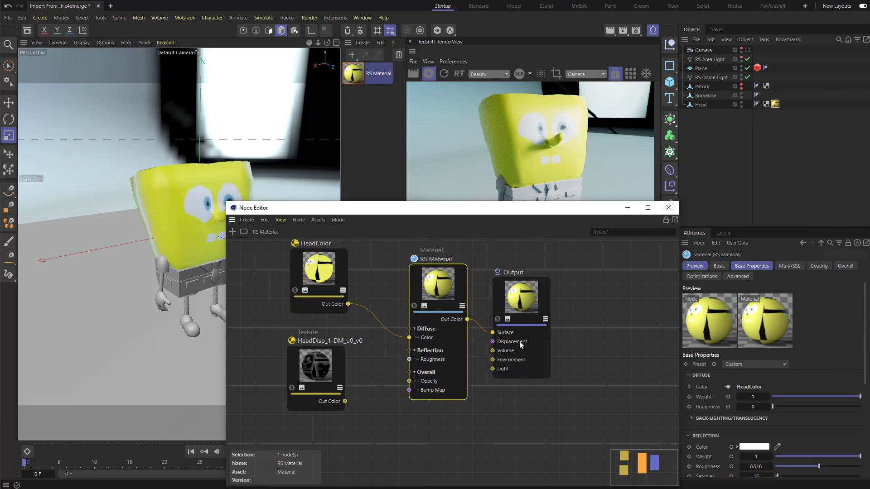
left_click_drag(531, 350, 559, 331)
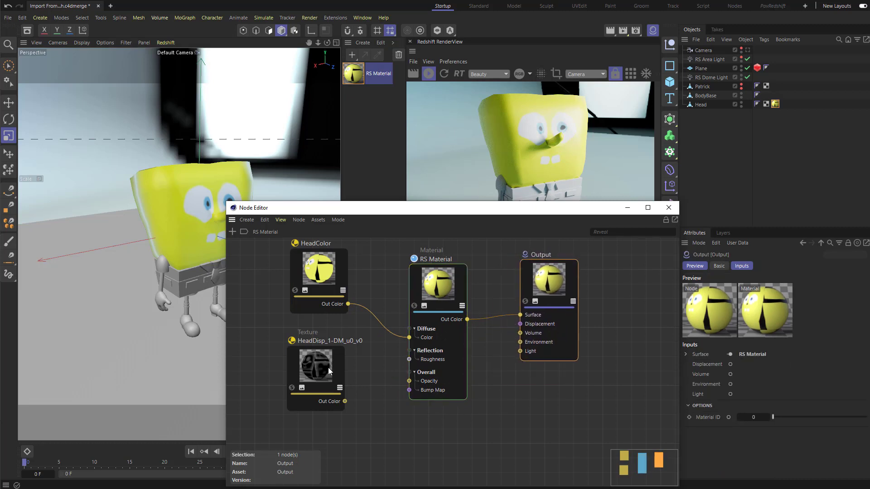
left_click_drag(328, 368, 399, 434)
left_click_drag(416, 468, 461, 439)
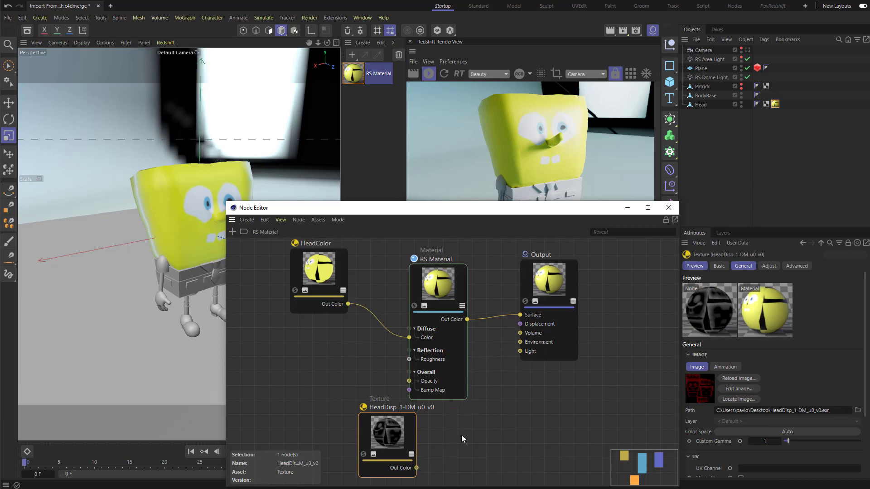
left_click_drag(385, 450, 341, 453)
left_click(424, 439)
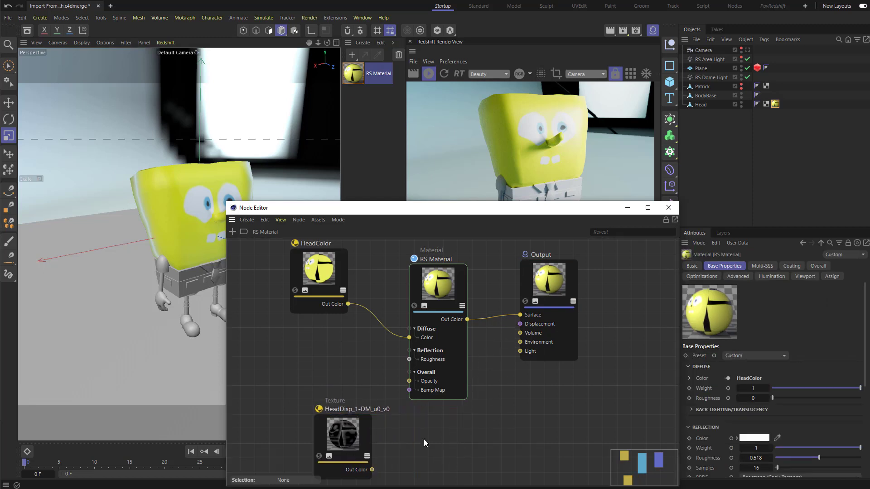
Step: Search 'displace' with Shift+C and drop a Displacement node into the graph
key("shift+c")
type("displa")
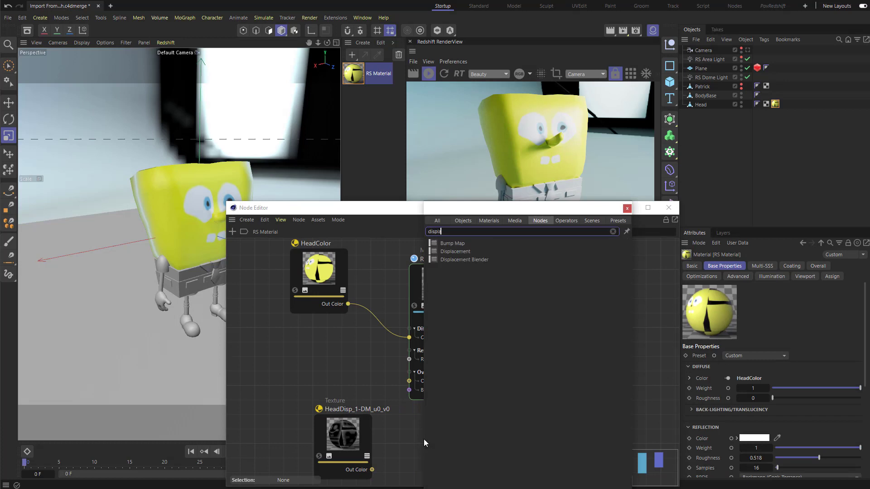
type("ce")
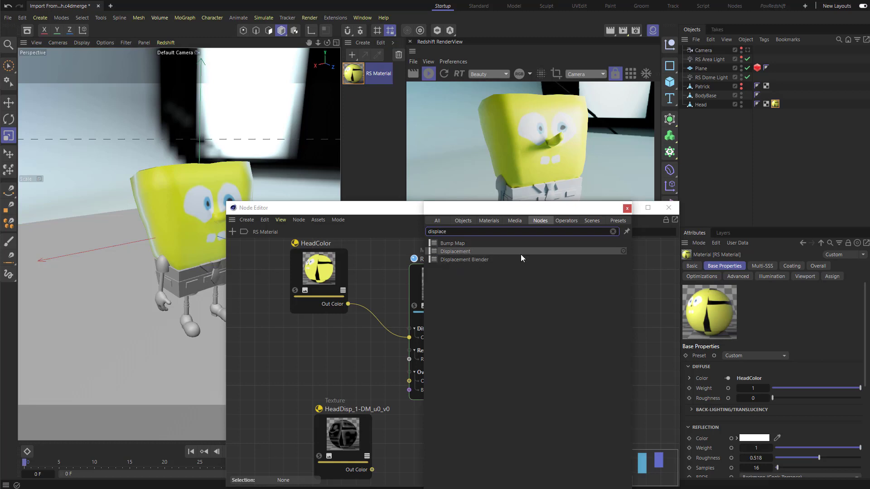
left_click_drag(453, 252, 346, 360)
left_click(627, 208)
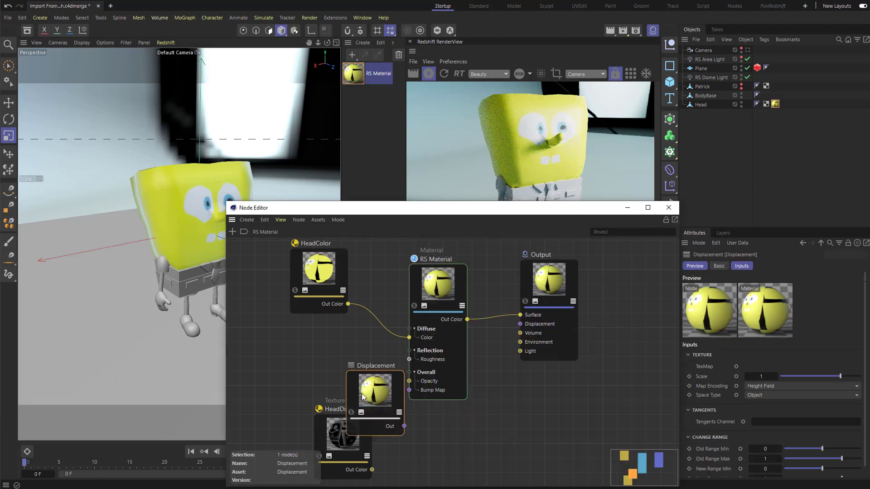
Step: Wire HeadDisp into Displacement TexMap, and Displacement Out into the Output's Displacement input
left_click_drag(361, 393, 410, 412)
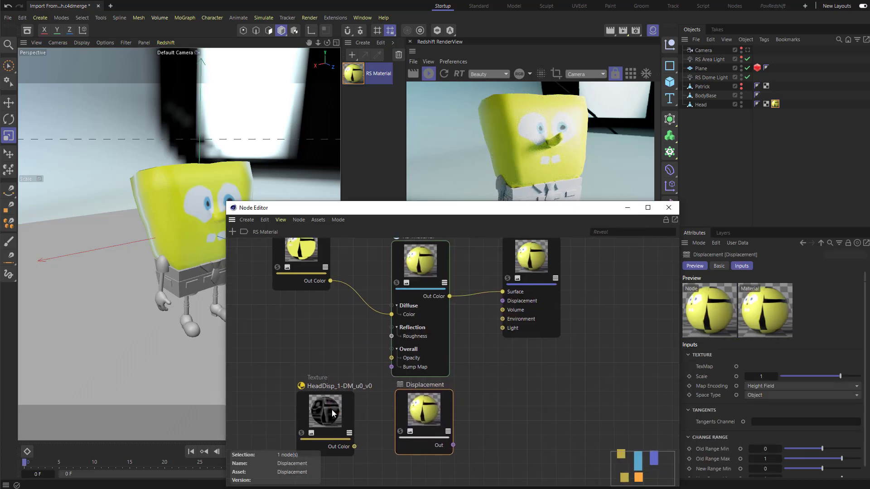
left_click_drag(330, 403, 325, 403)
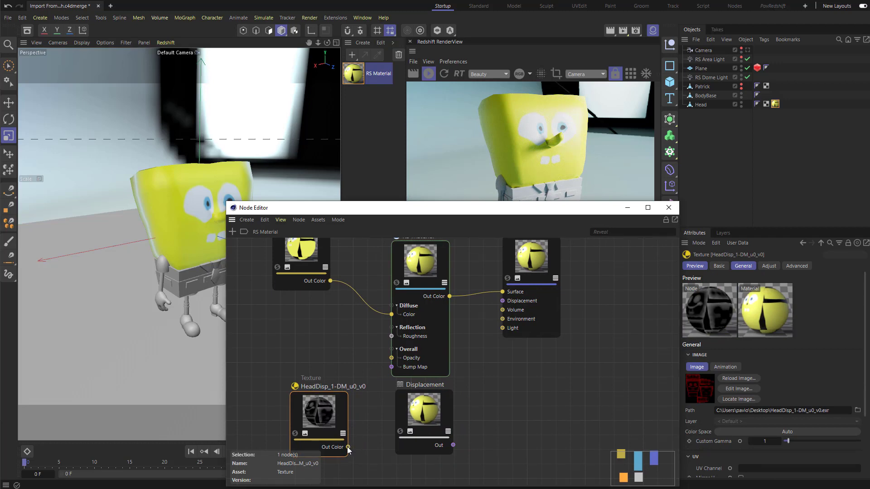
left_click_drag(348, 447, 497, 417)
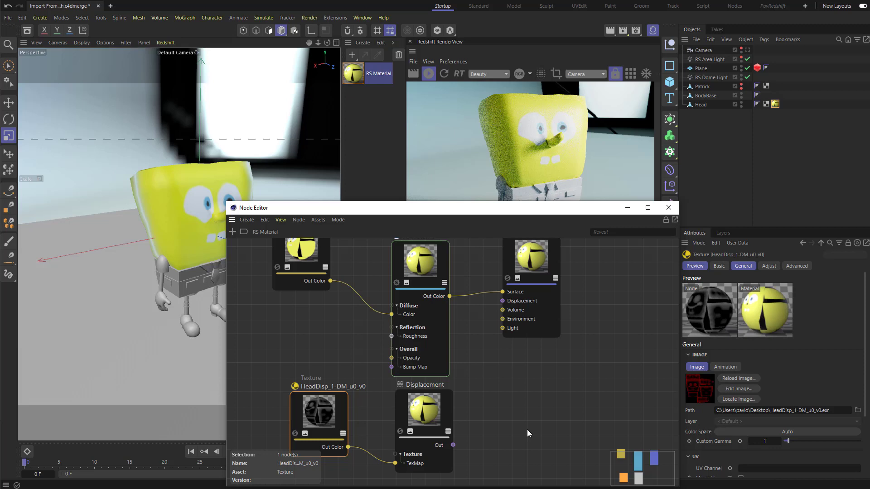
left_click_drag(453, 445, 502, 300)
Step: Check the HeadDisp, Displacement and Output node settings to confirm the connections
left_click(359, 401)
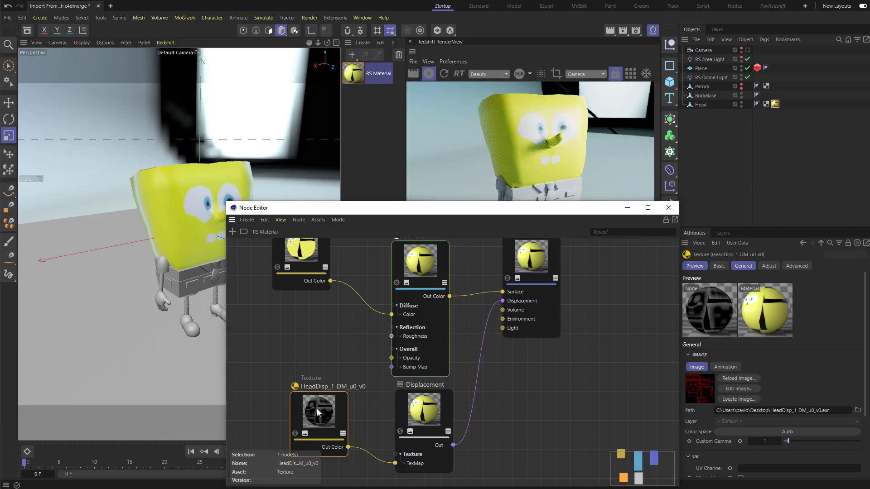
left_click(344, 413)
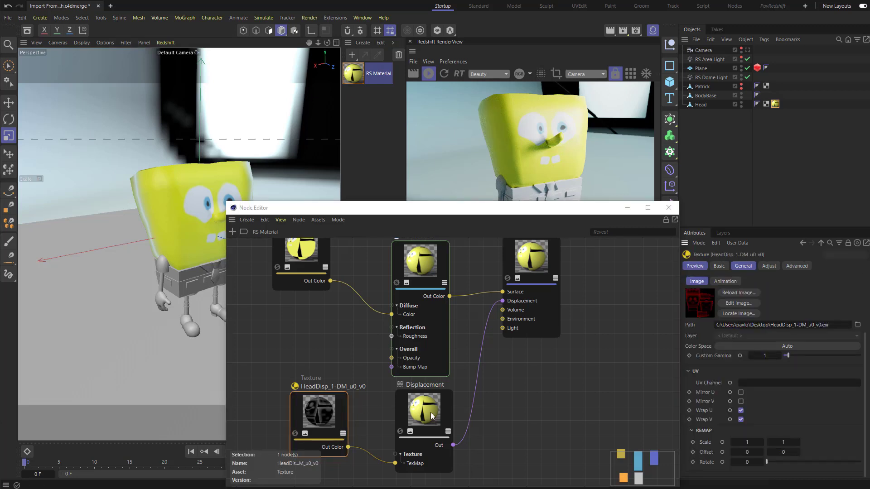
left_click(429, 412)
left_click(786, 369)
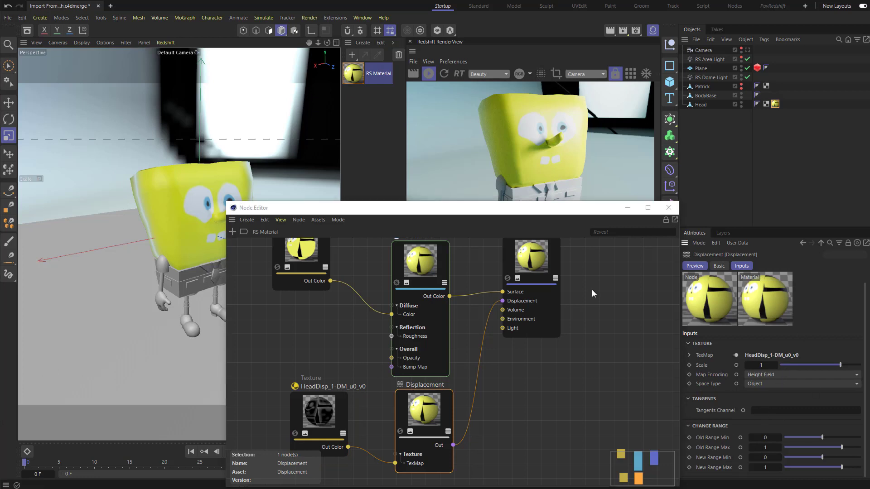
middle_click_drag(591, 290, 555, 313)
left_click(556, 314)
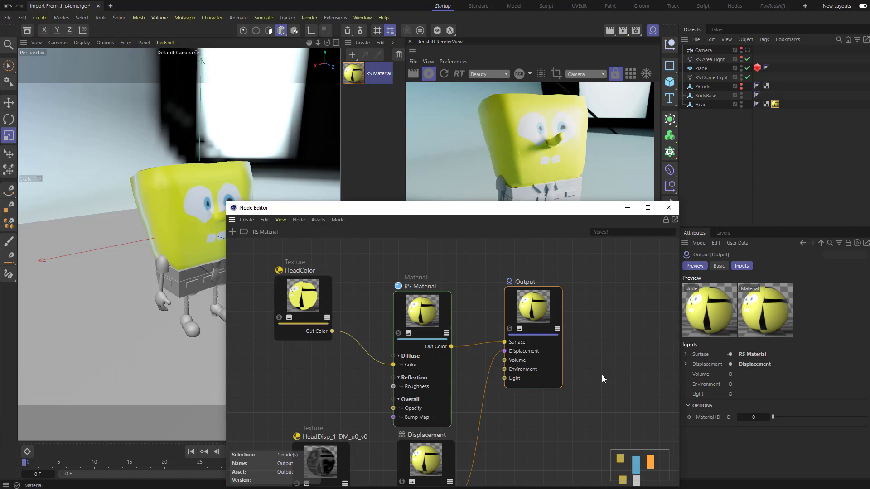
Step: Inspect the RS Material and Displacement settings while repositioning the HeadDisp texture node
left_click(423, 320)
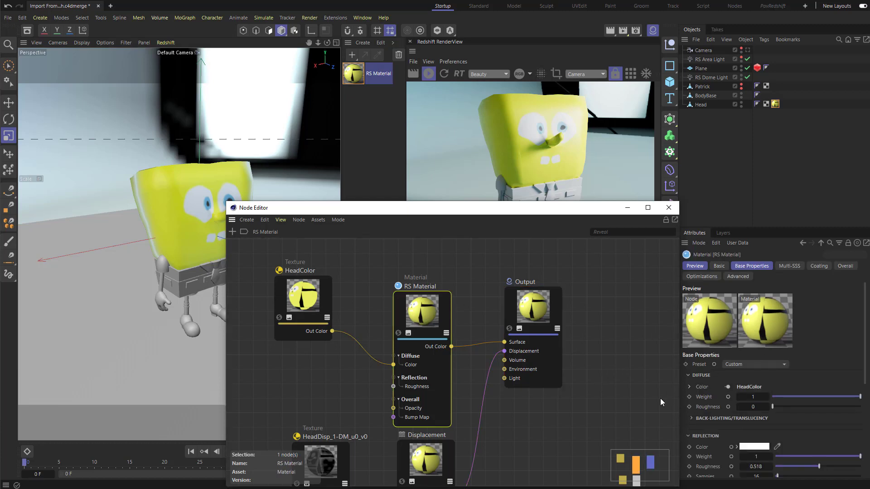
middle_click_drag(535, 448, 526, 399)
left_click(432, 415)
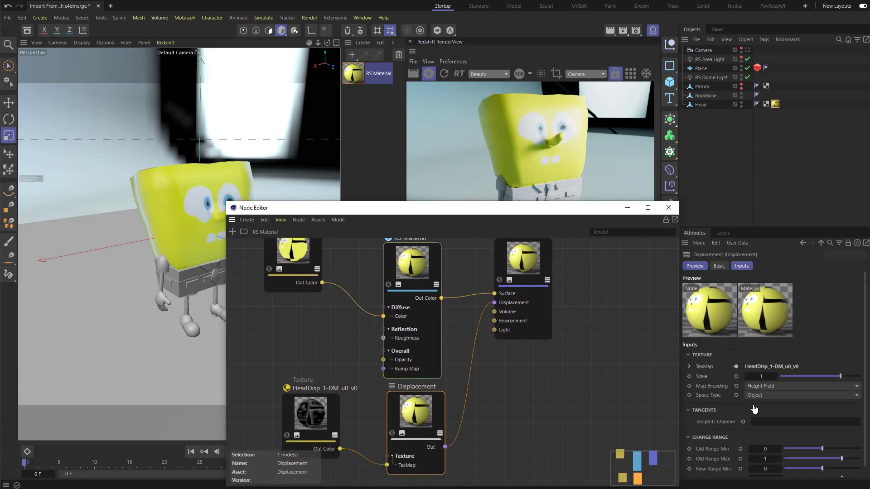
scroll(755, 407, "down", 1)
left_click_drag(332, 414, 306, 399)
left_click(406, 417)
scroll(783, 432, "down", 1)
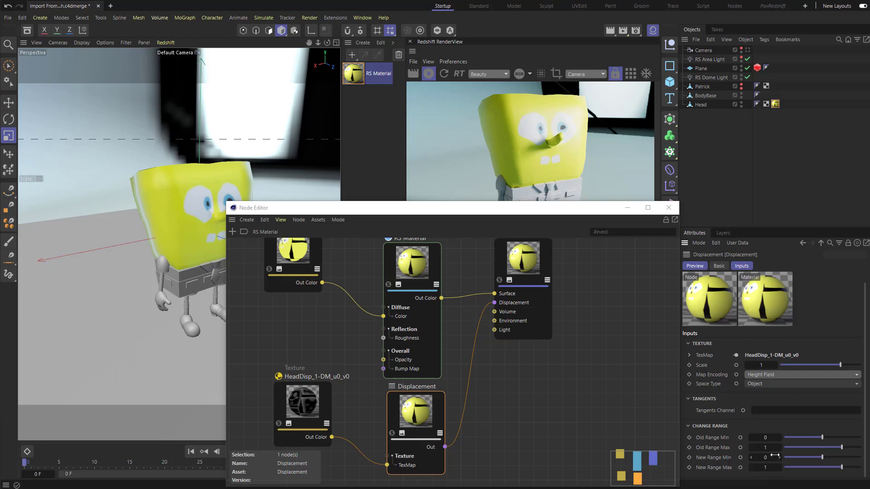
left_click_drag(299, 409, 301, 407)
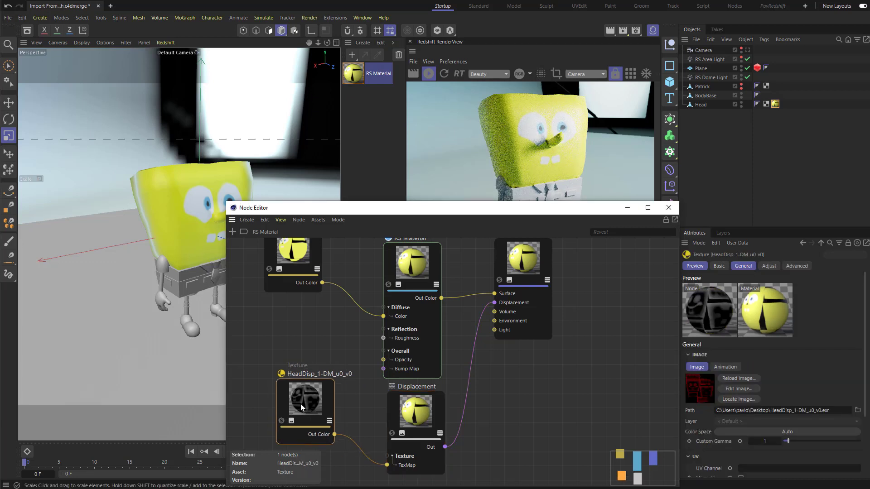
Step: Set the Displacement node's New Range to 0–1 and frame all nodes
left_click(416, 412)
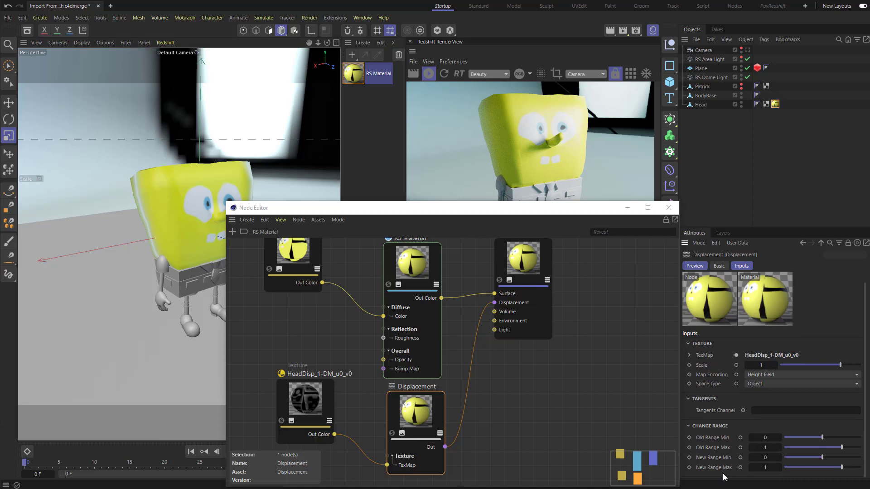
left_click(765, 458)
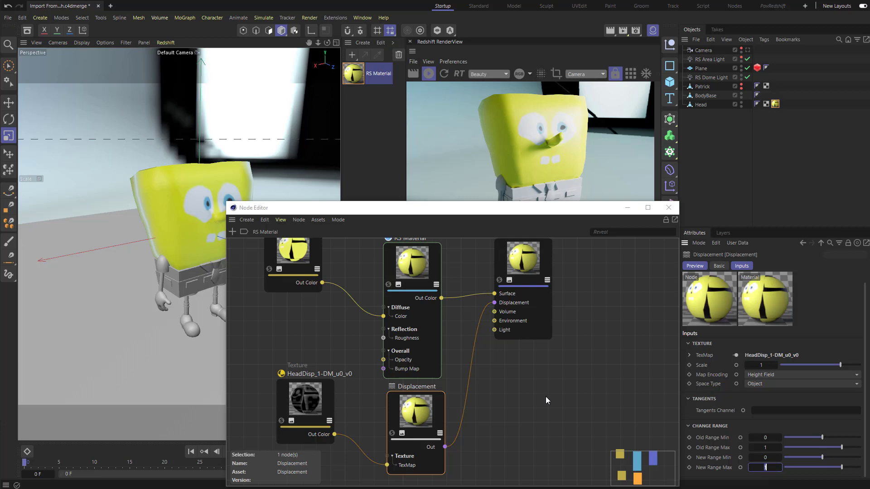
left_click(545, 396)
left_click(426, 407)
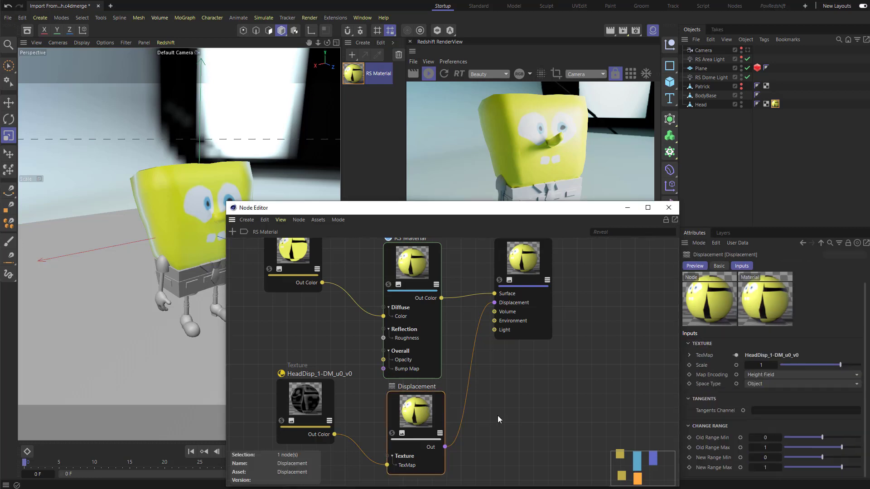
left_click_drag(310, 390, 311, 419)
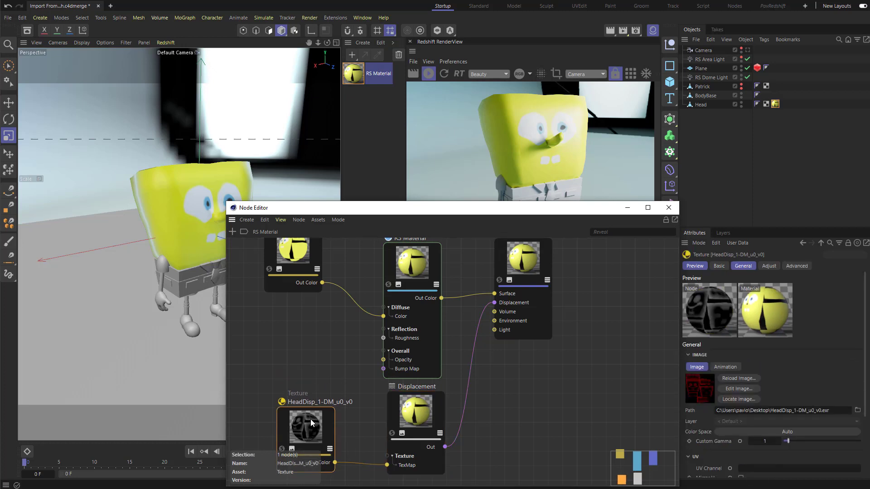
key("h")
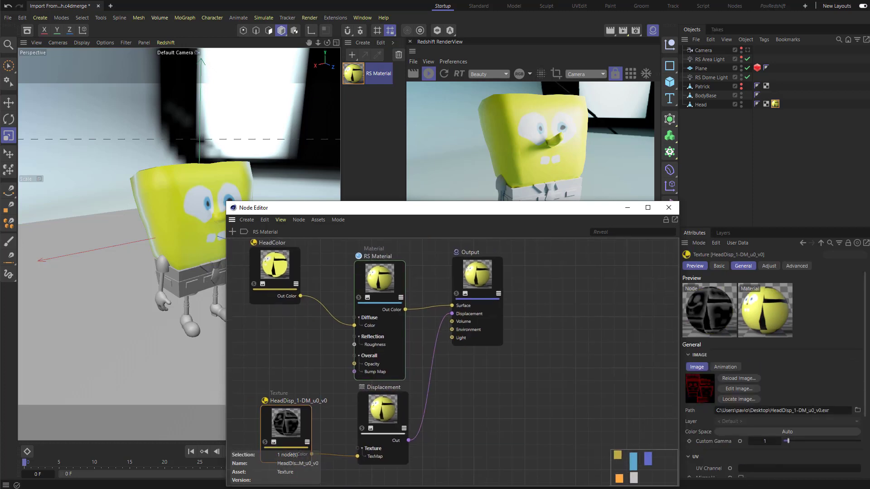
Step: Select the floor Plane and show its Redshift Object tag's Matte settings (matte on, shadows received)
scroll(520, 444, "up", 3)
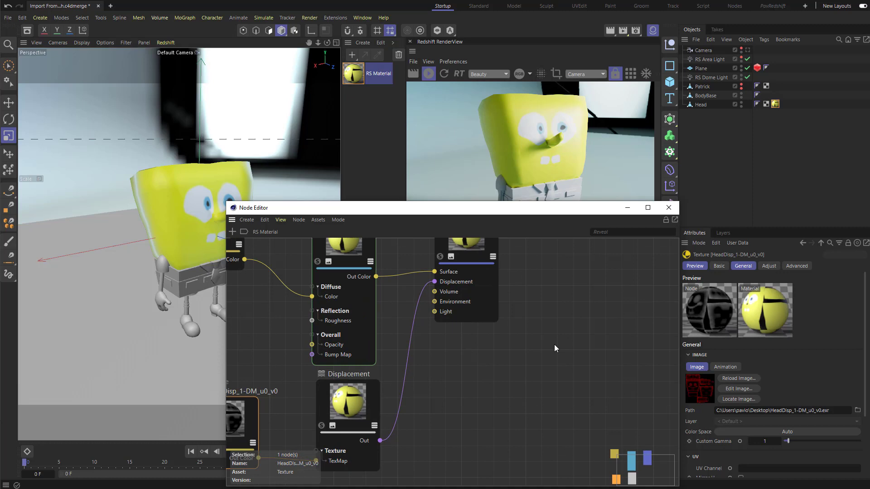
left_click(519, 277)
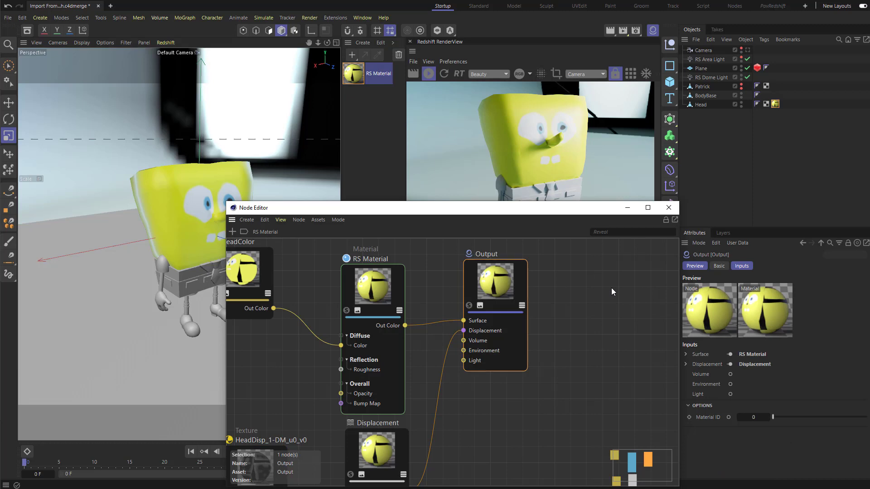
left_click(700, 106)
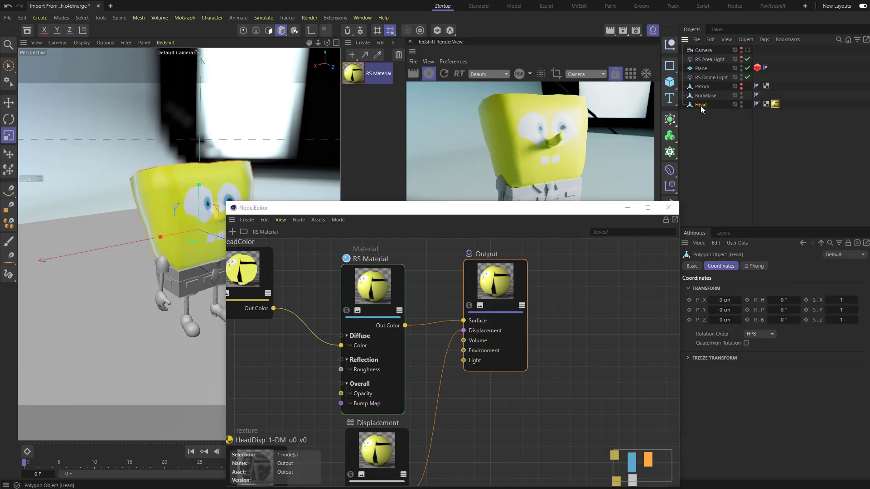
left_click(701, 68)
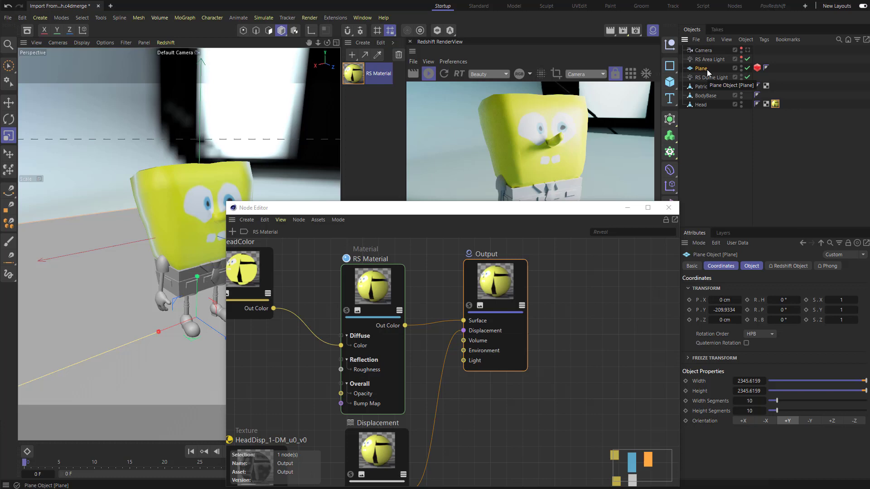
left_click(788, 266)
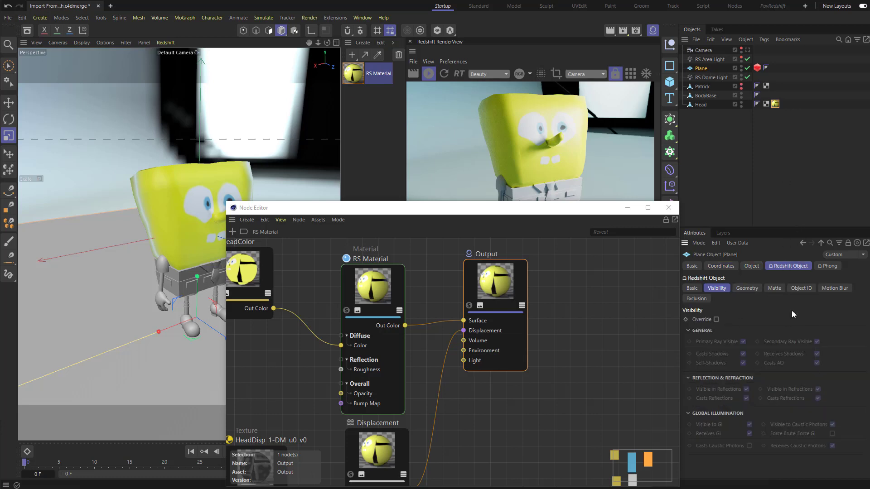
left_click(775, 289)
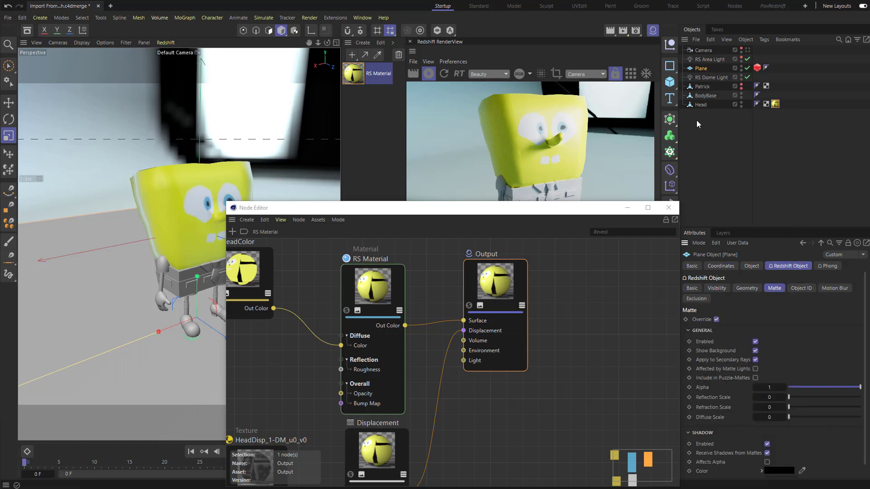
Step: Add a Redshift Object render tag to Head and display its Geometry tab
left_click(697, 105)
right_click(698, 104)
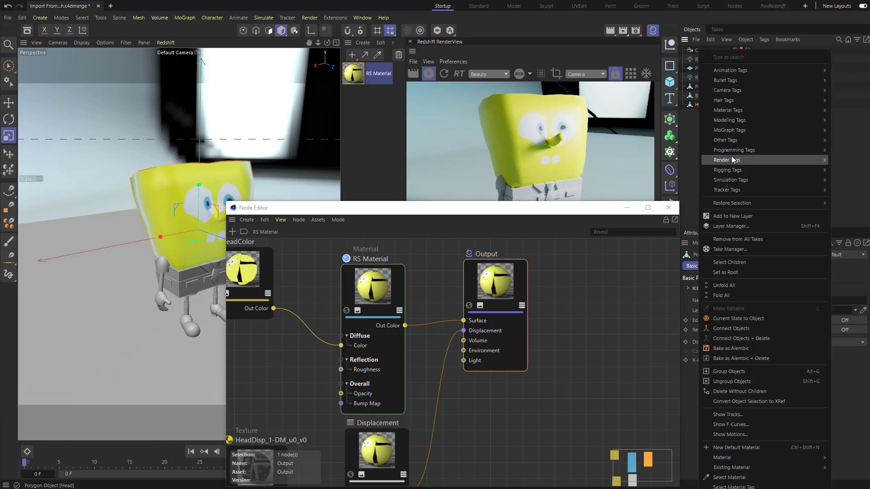
mouse_move(731, 160)
left_click(862, 194)
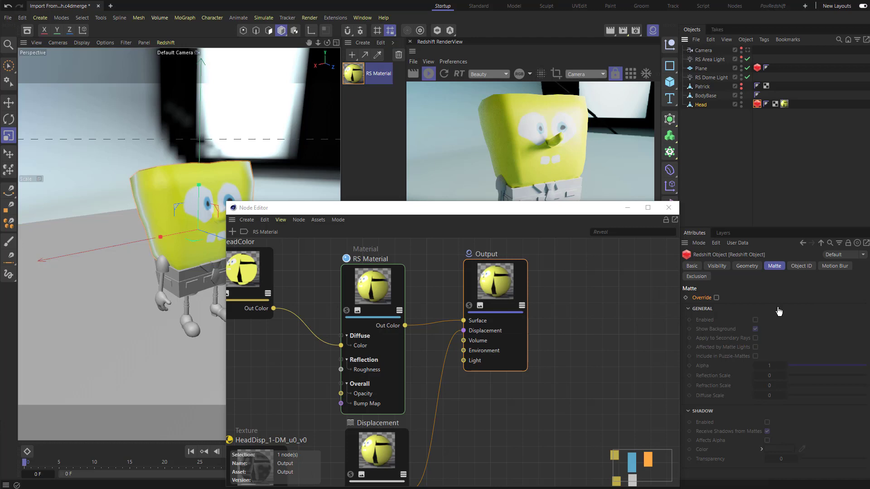
left_click(748, 266)
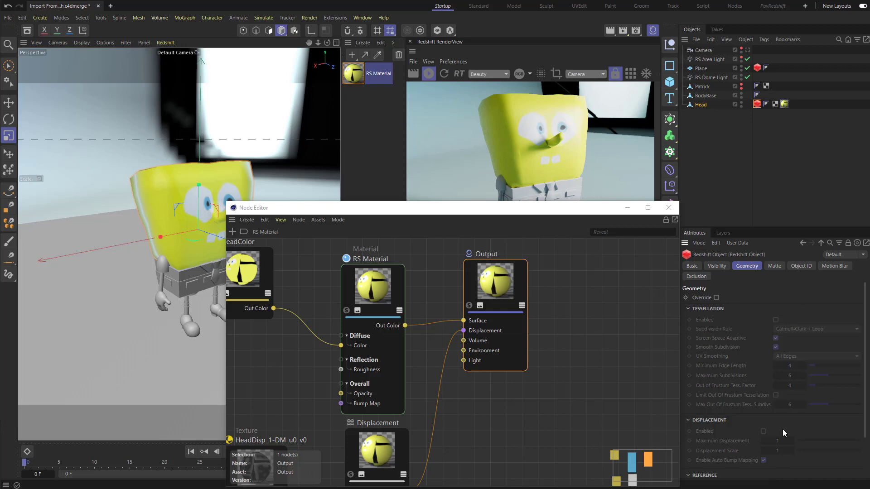
Step: On the Head's Redshift Object tag, check Geometry Override, then enable Tessellation and Displacement
left_click(716, 297)
left_click(775, 320)
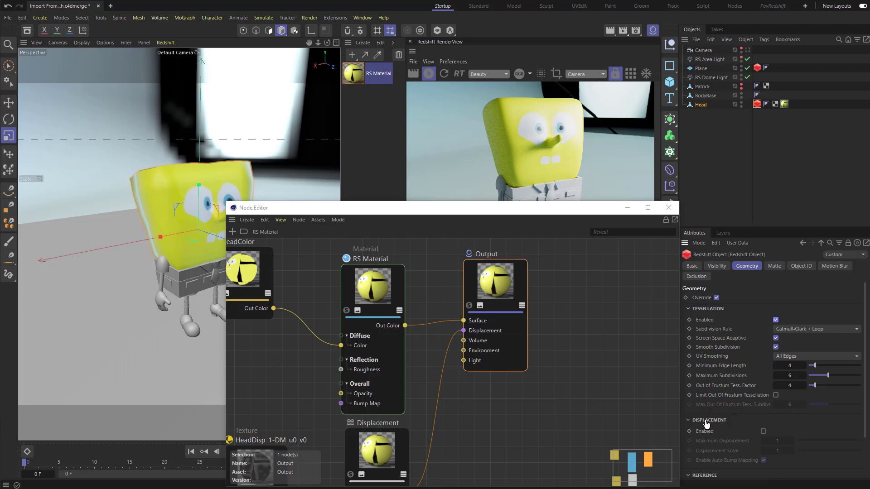
left_click(763, 431)
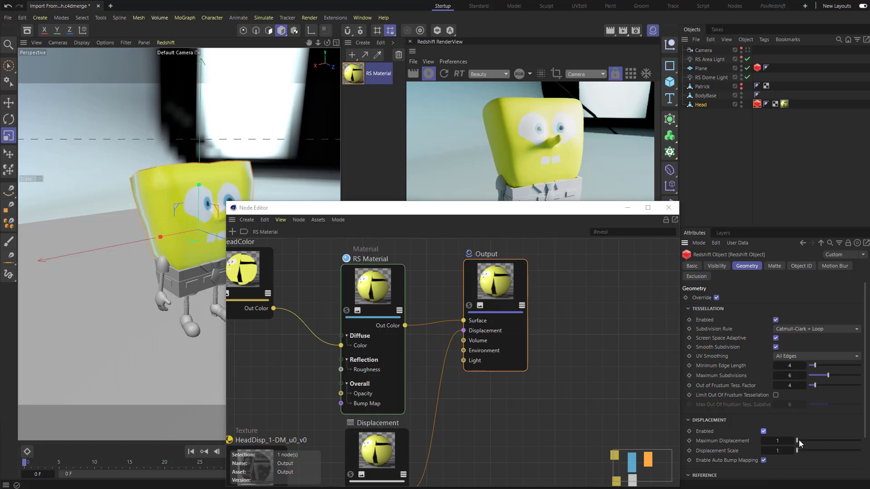
Step: Set the Head's Maximum Displacement to 1000 and Displacement Scale to 100, then close the Node Editor
left_click_drag(797, 441, 860, 440)
left_click_drag(800, 450, 860, 450)
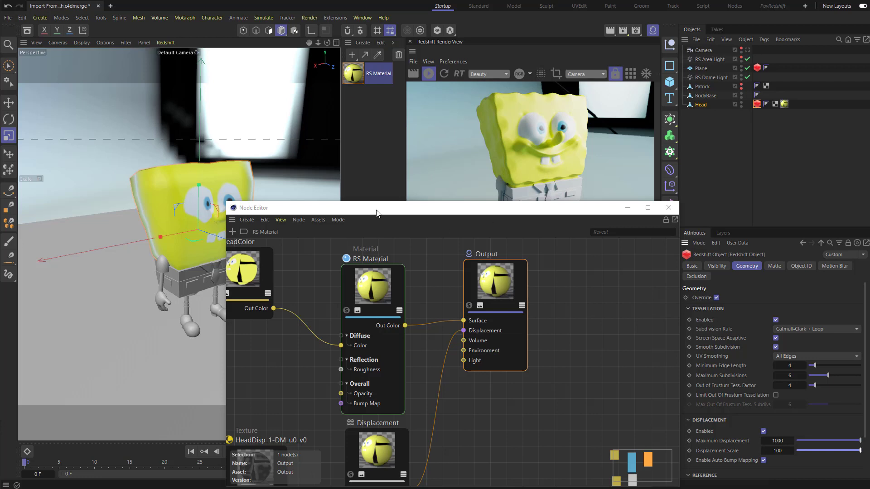
left_click(668, 207)
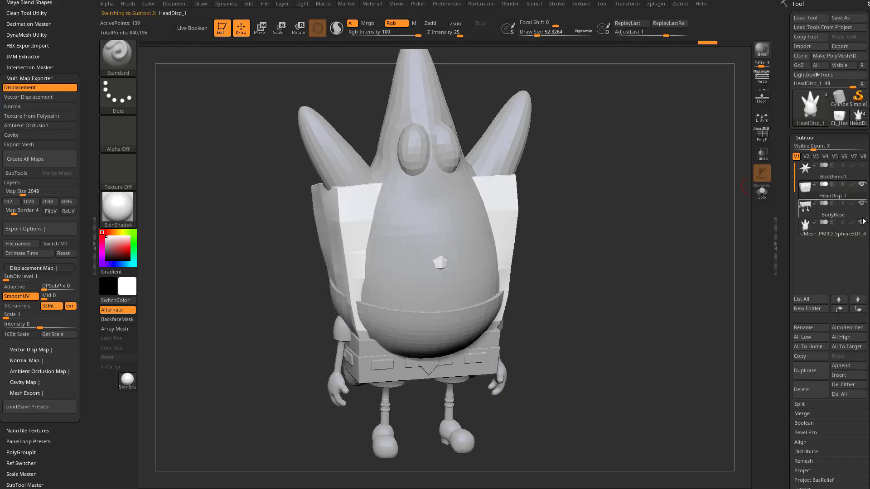
Step: Show the HeadDisp_1 subtool at SDiv 3, compare it against a lower level, and inspect it from the side
left_click(832, 196)
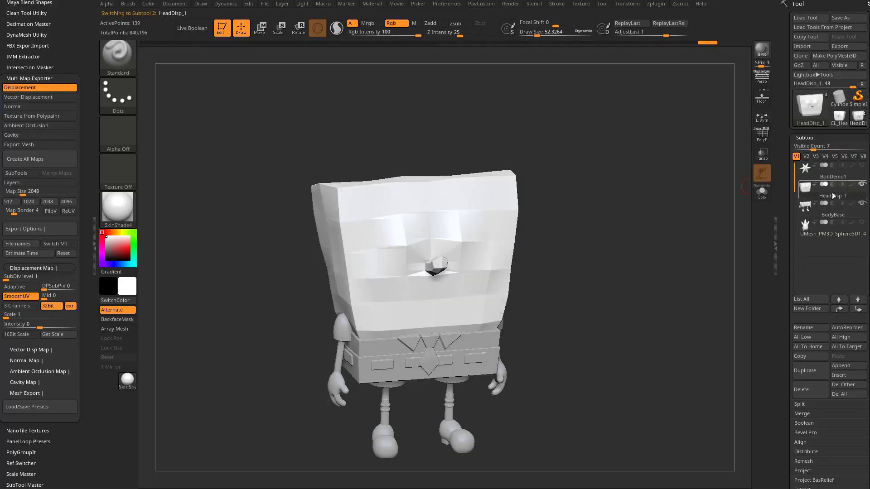
scroll(832, 196, "down", 5)
left_click(806, 282)
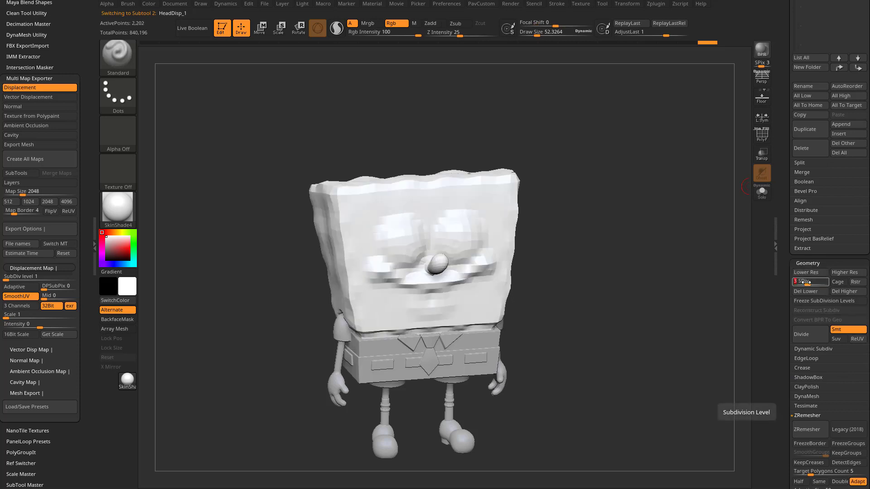
key("shift+d")
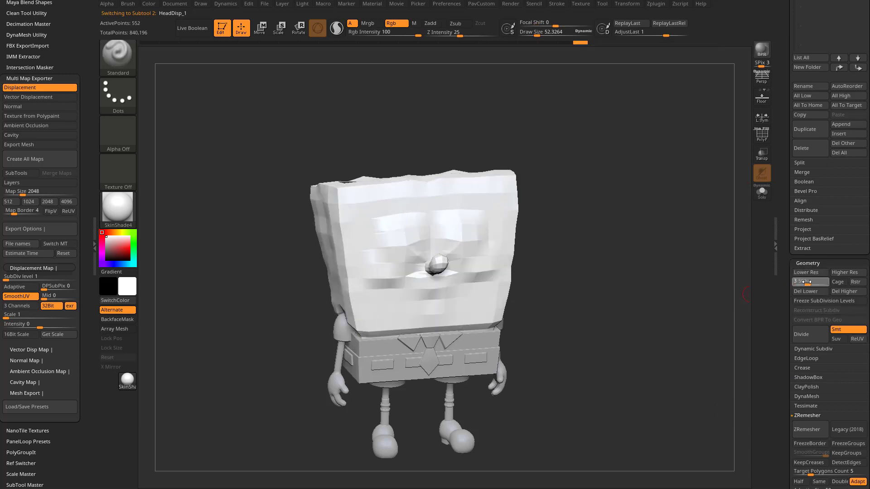
key("d")
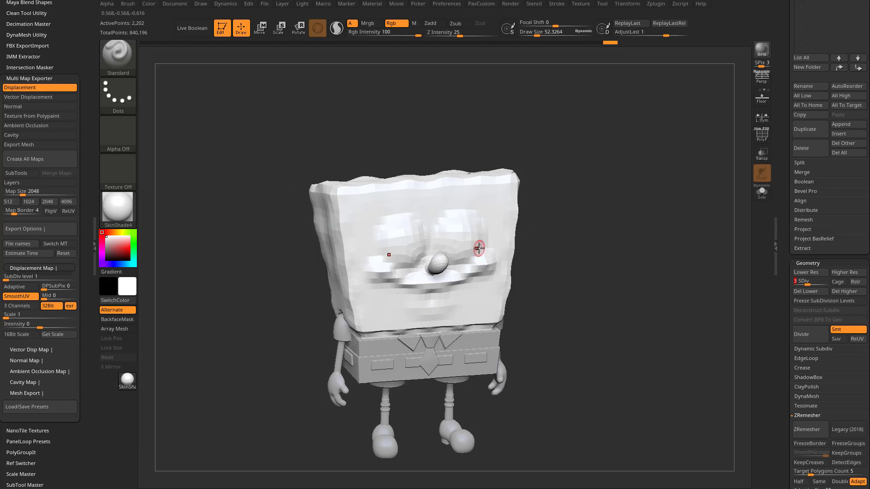
mouse_move(574, 239)
left_mouse_down()
mouse_move(585, 234)
mouse_move(571, 242)
mouse_move(578, 241)
left_mouse_up()
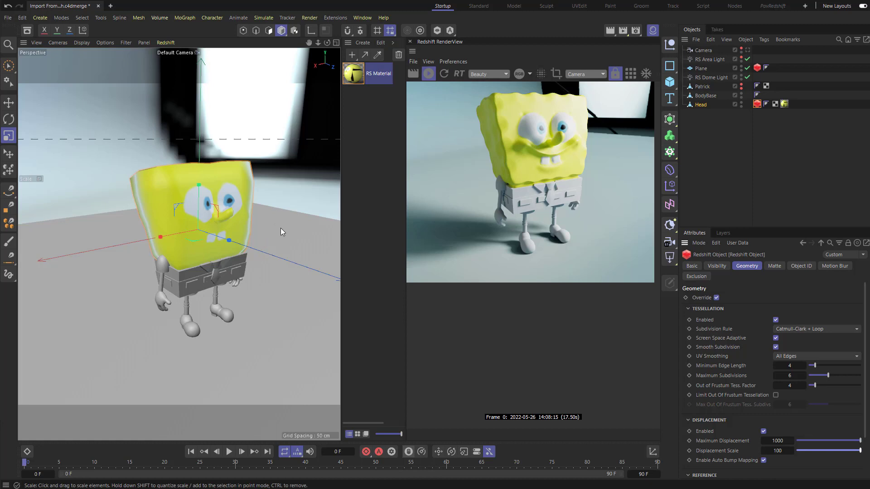
scroll(281, 228, "down", 5)
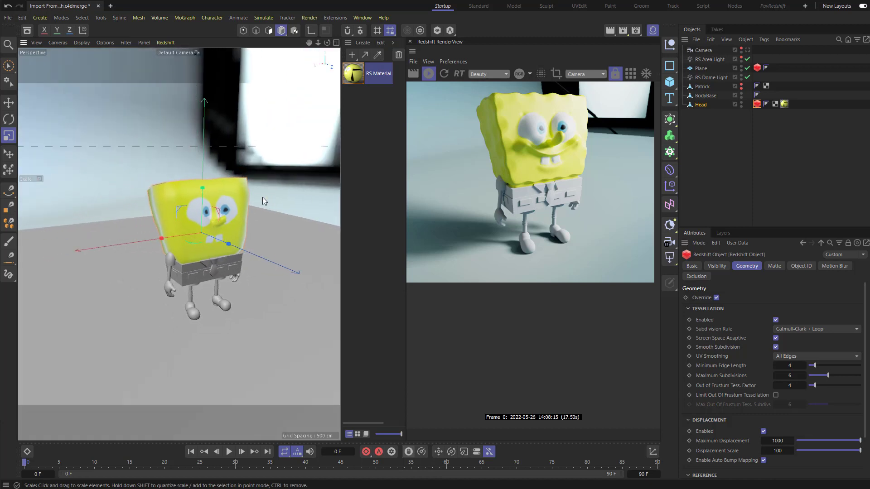
scroll(470, 264, "up", 4)
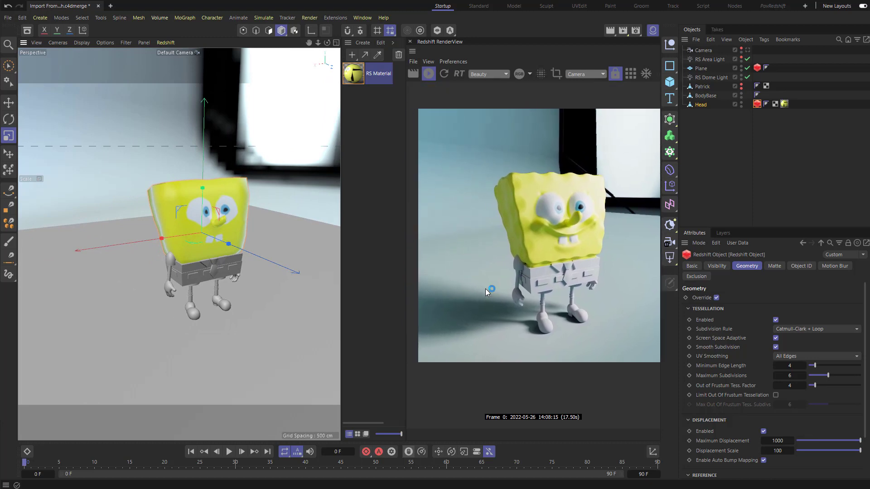
middle_click_drag(485, 289, 472, 287)
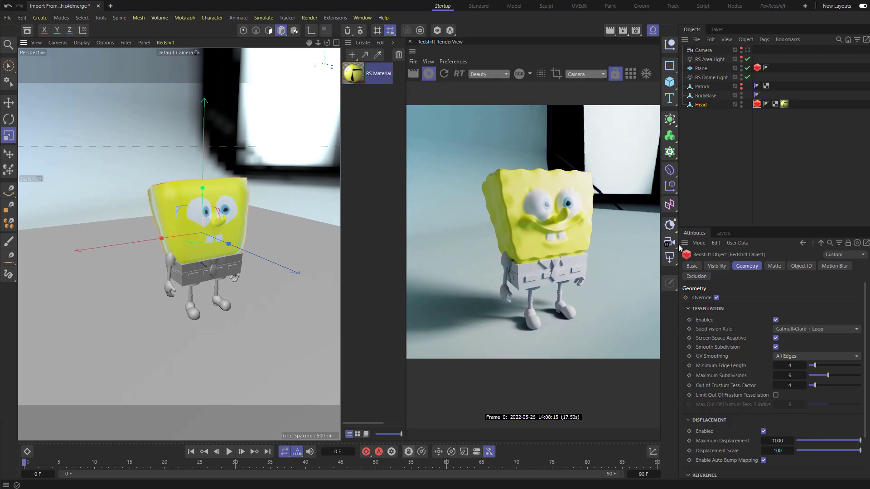
middle_click_drag(248, 226, 262, 222, "alt")
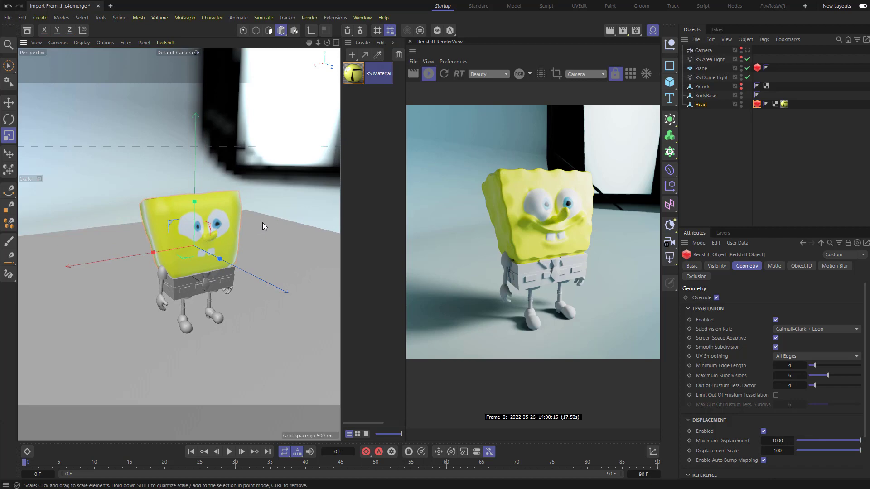